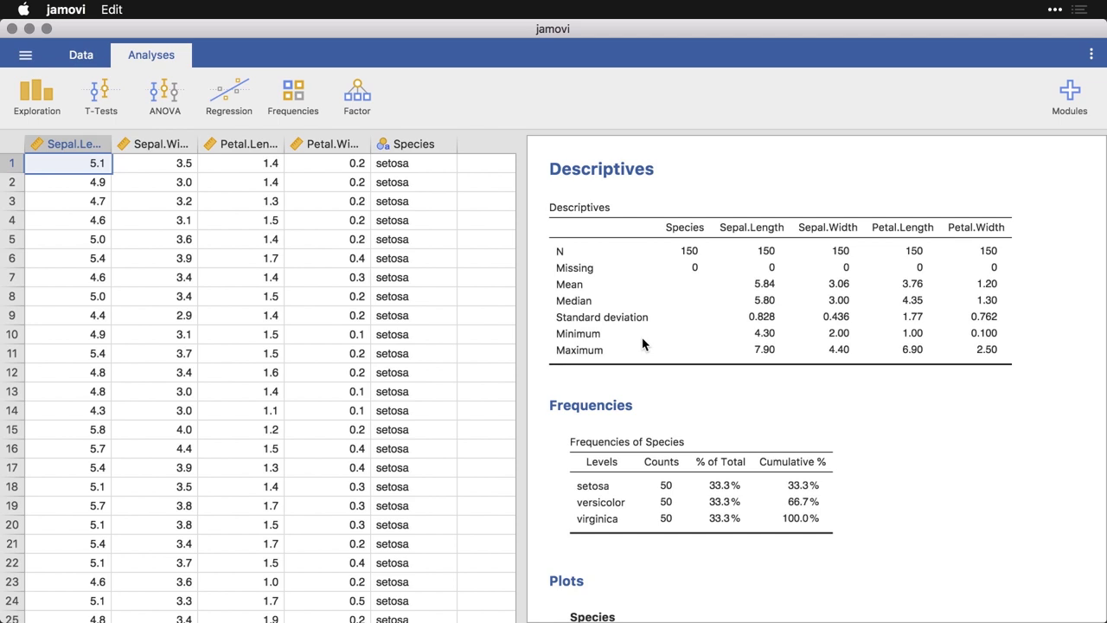
Open the Descriptives analysis options with the Statistics section expanded.
left_click(754, 272)
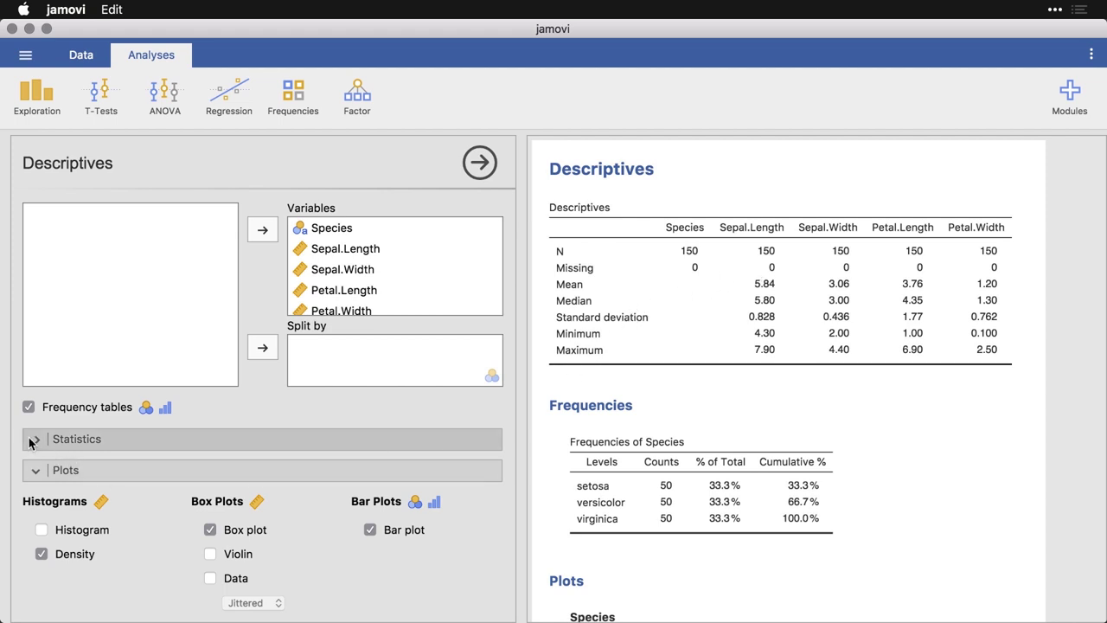
left_click(69, 439)
scroll(151, 502, "down", 3)
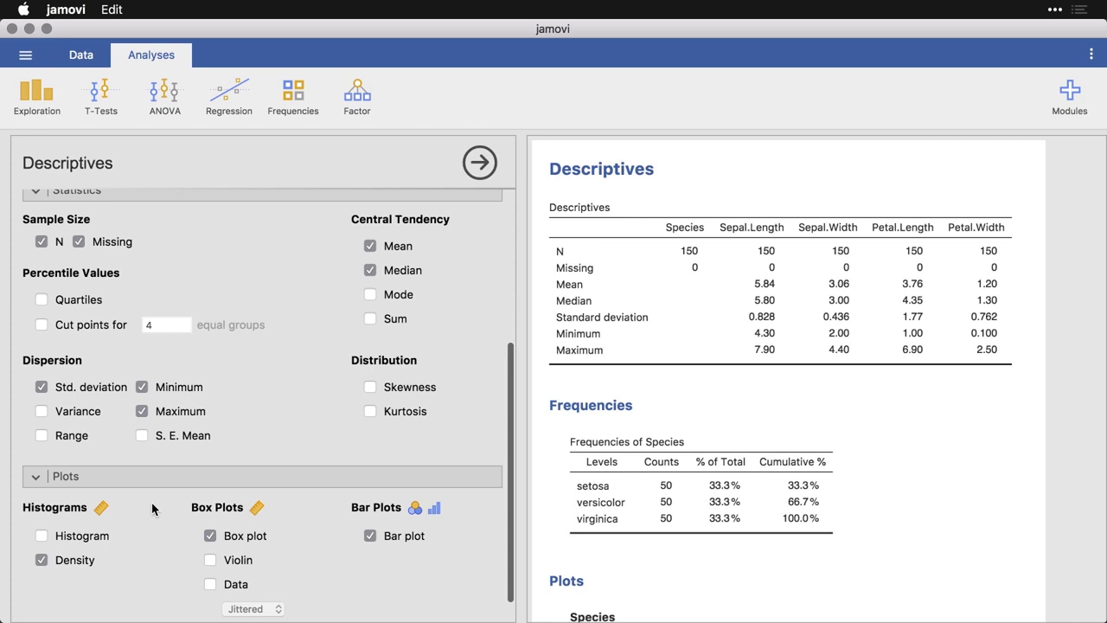
scroll(709, 493, "down", 3)
scroll(711, 497, "down", 4)
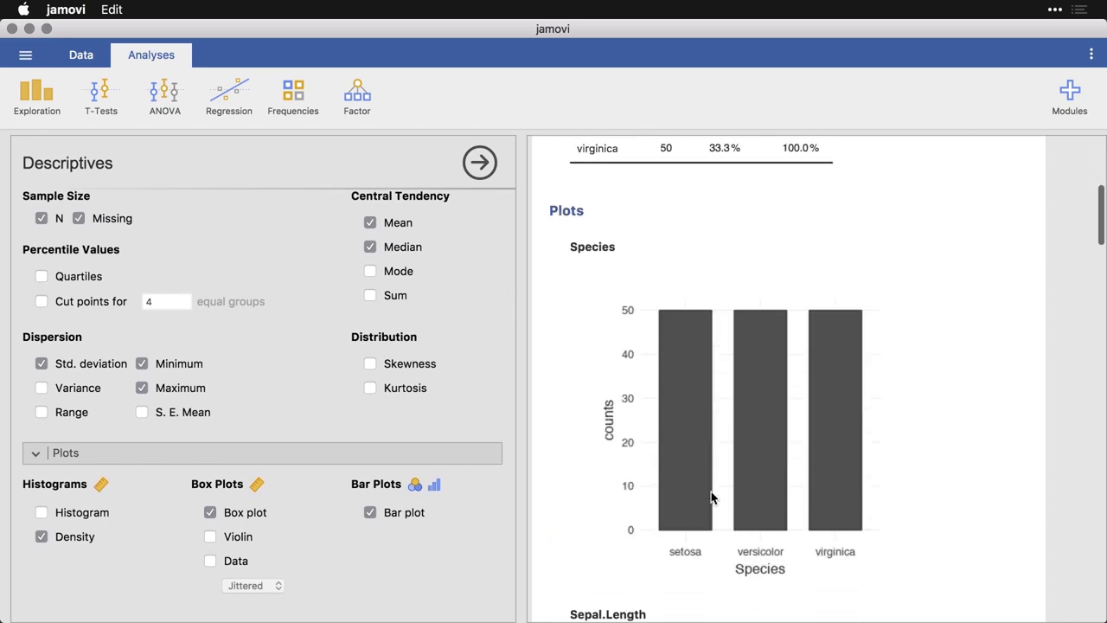
scroll(711, 496, "down", 5)
Scroll through the Plots options and the density and box plots down to Petal.Width.
scroll(711, 497, "down", 4)
scroll(711, 496, "down", 1)
scroll(711, 497, "down", 5)
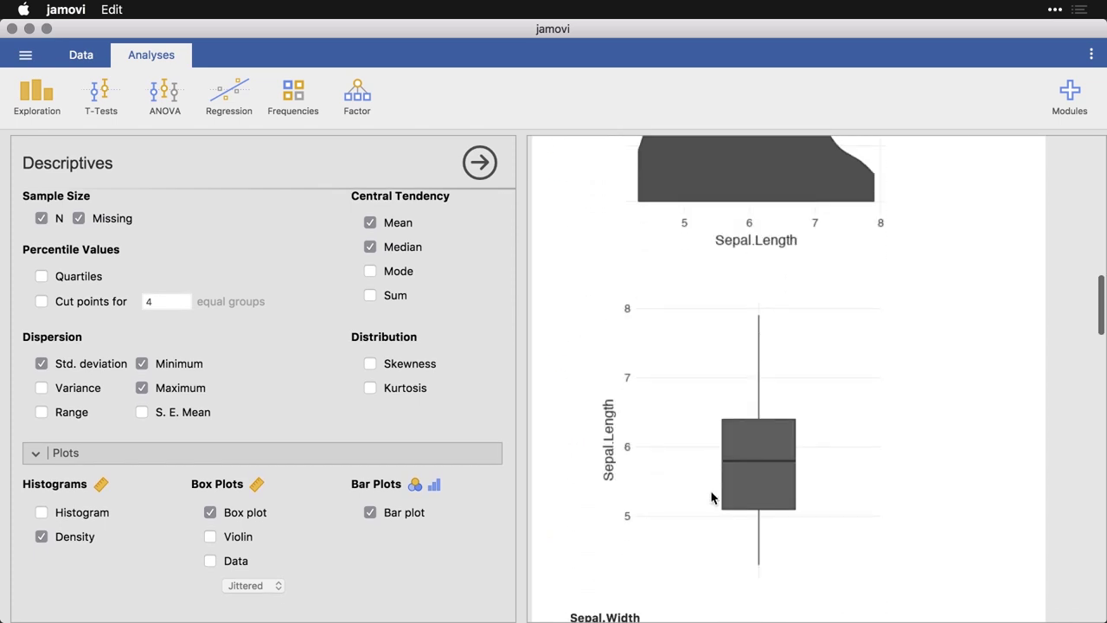
scroll(711, 496, "down", 2)
scroll(711, 497, "down", 3)
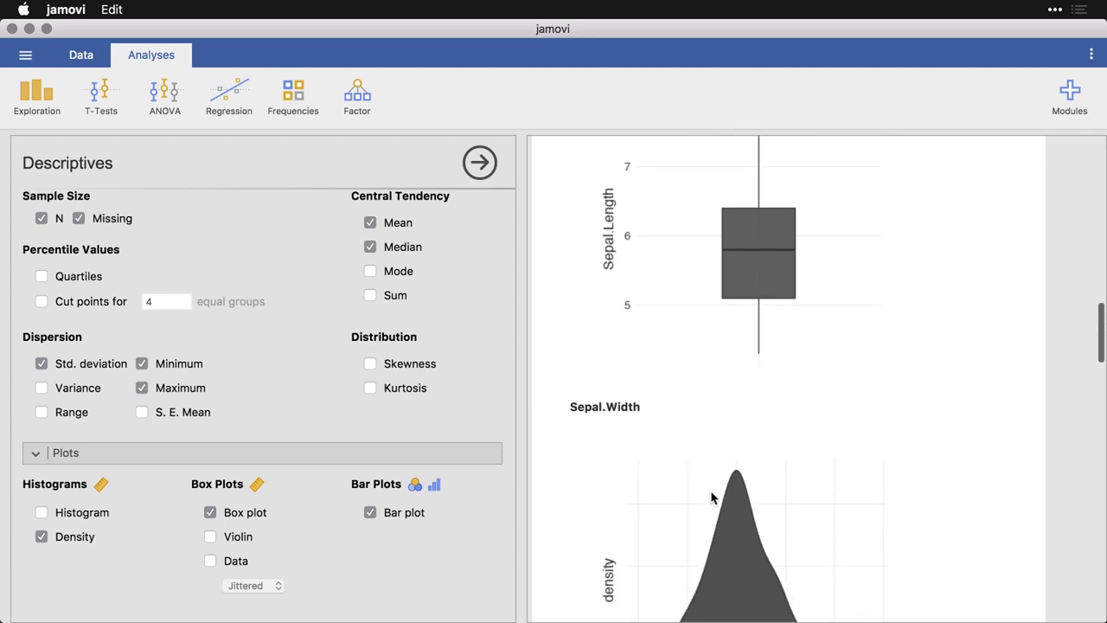
scroll(711, 496, "down", 3)
scroll(711, 497, "down", 4)
scroll(711, 496, "down", 4)
scroll(710, 497, "down", 5)
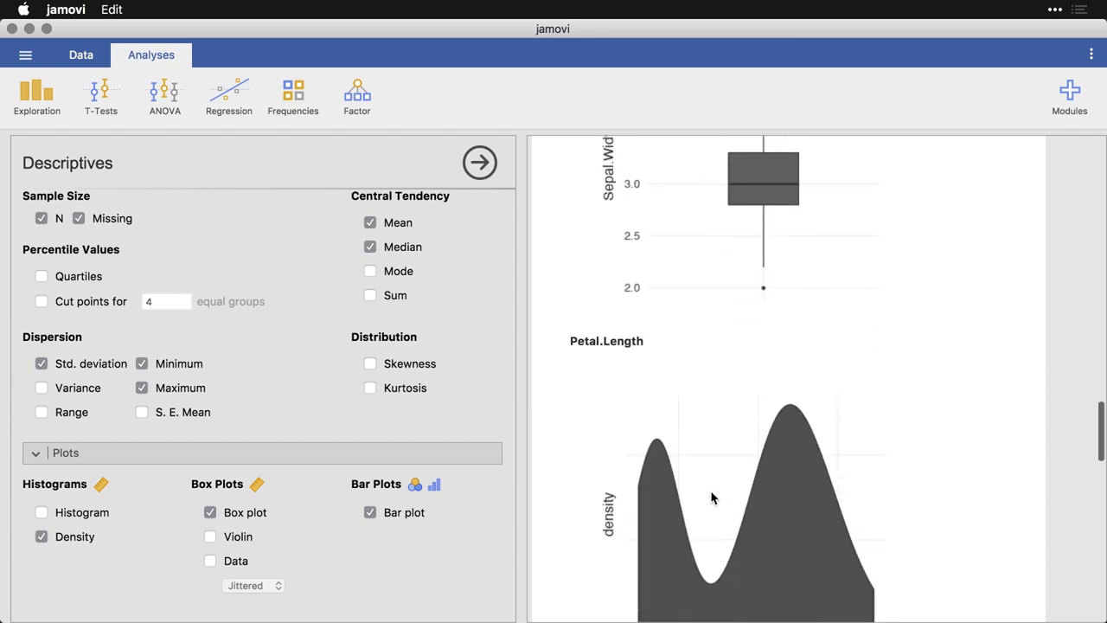
scroll(711, 497, "down", 4)
scroll(711, 496, "down", 4)
scroll(711, 497, "down", 4)
scroll(711, 497, "down", 1)
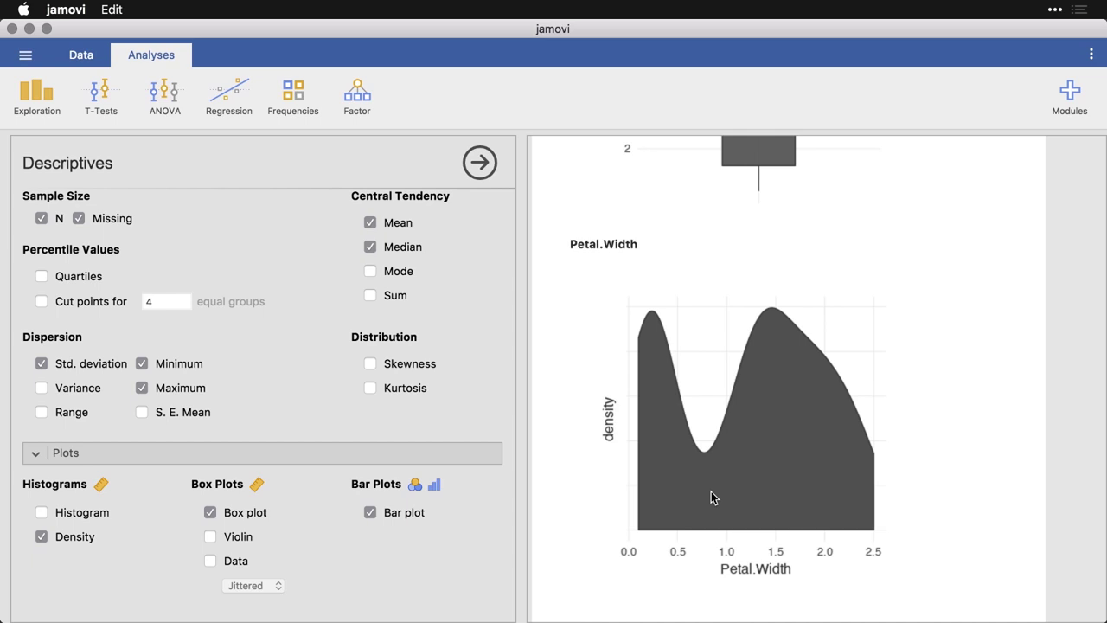
Turn on jamovi's Syntax mode and copy the Descriptives jmv syntax to the clipboard.
left_click(483, 166)
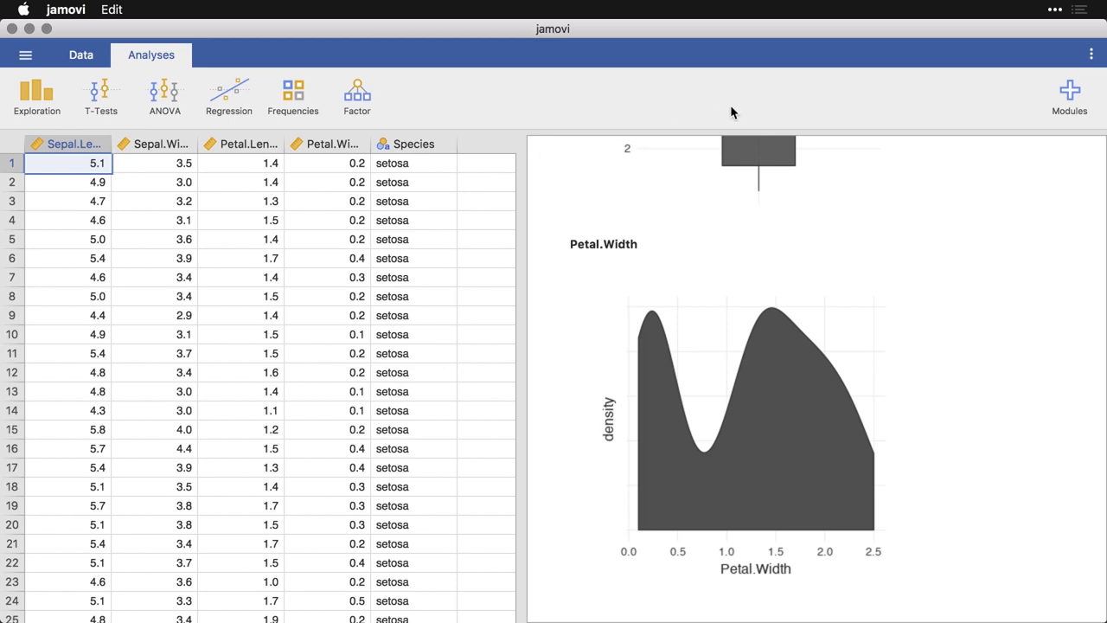
left_click(1091, 56)
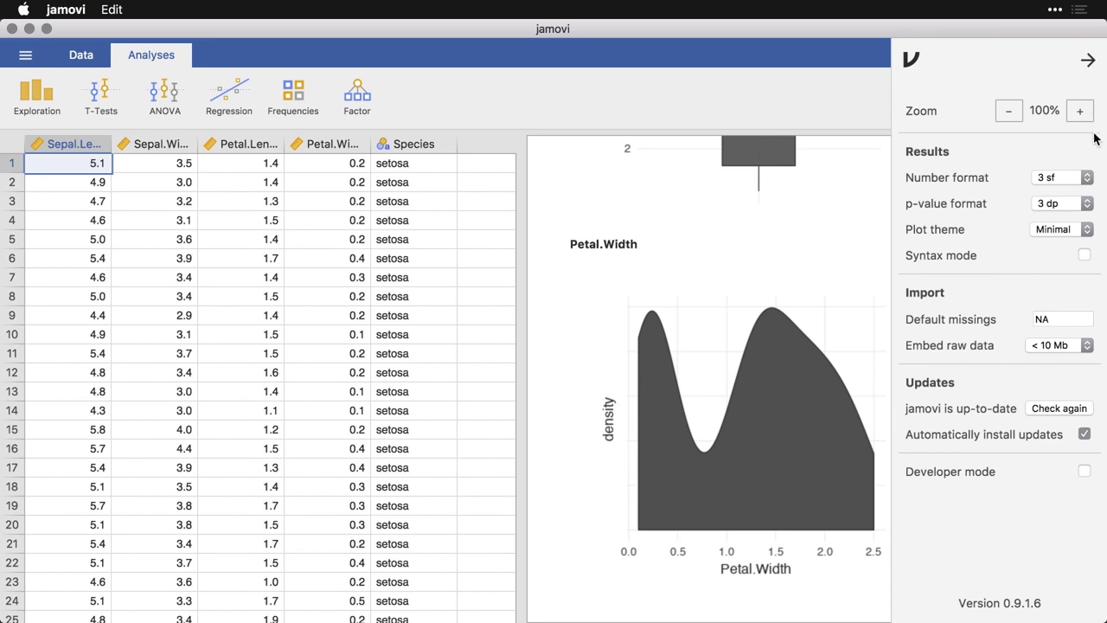
left_click(1086, 256)
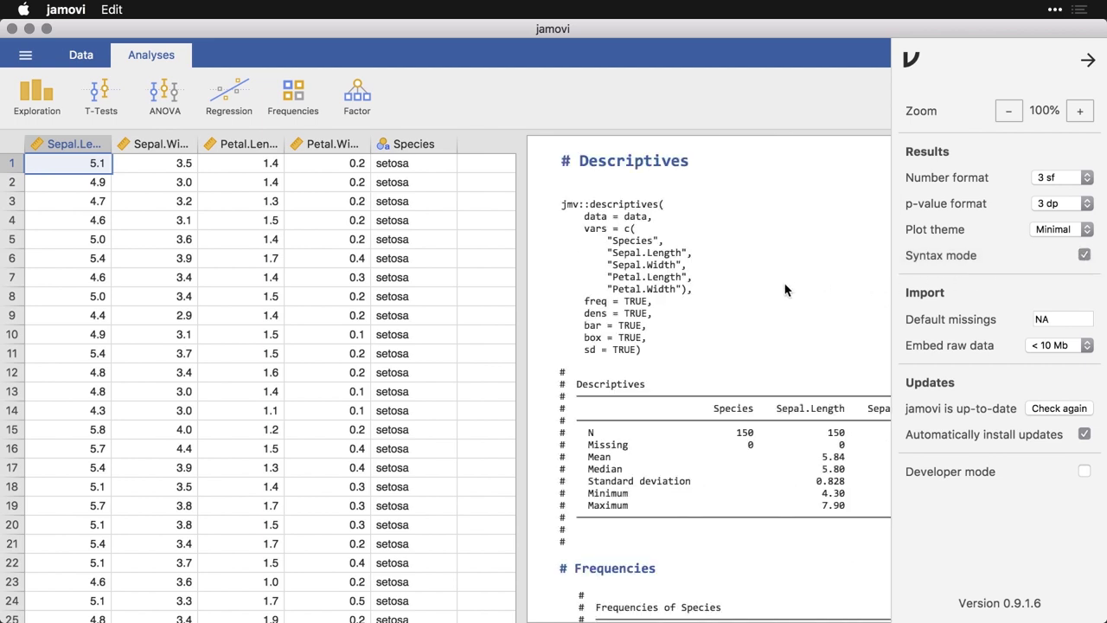
left_click(786, 290)
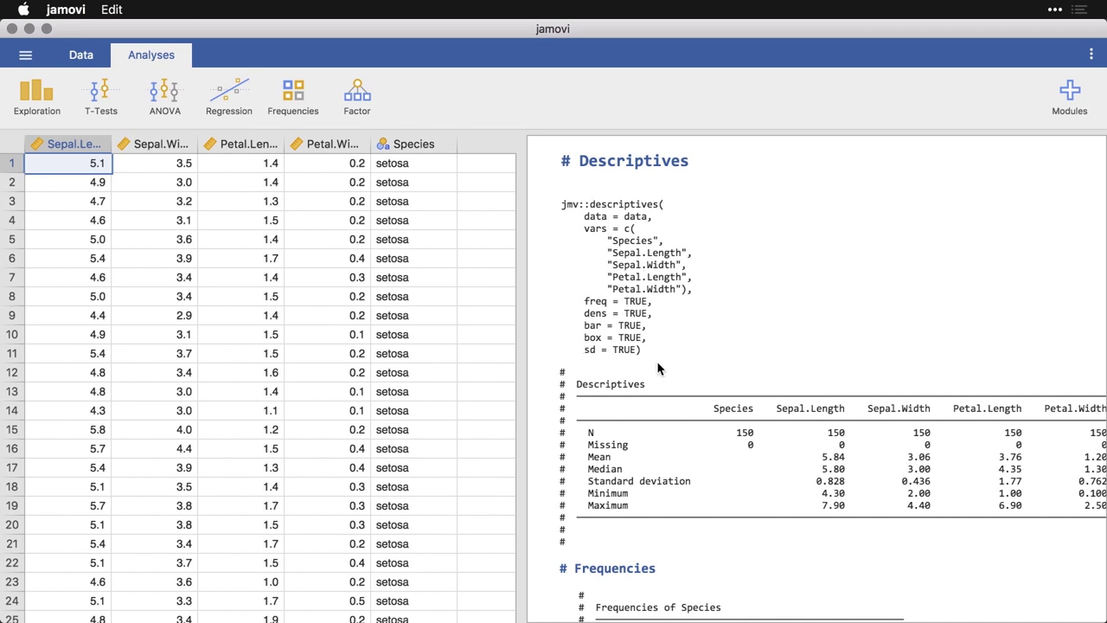
right_click(629, 256)
mouse_move(597, 261)
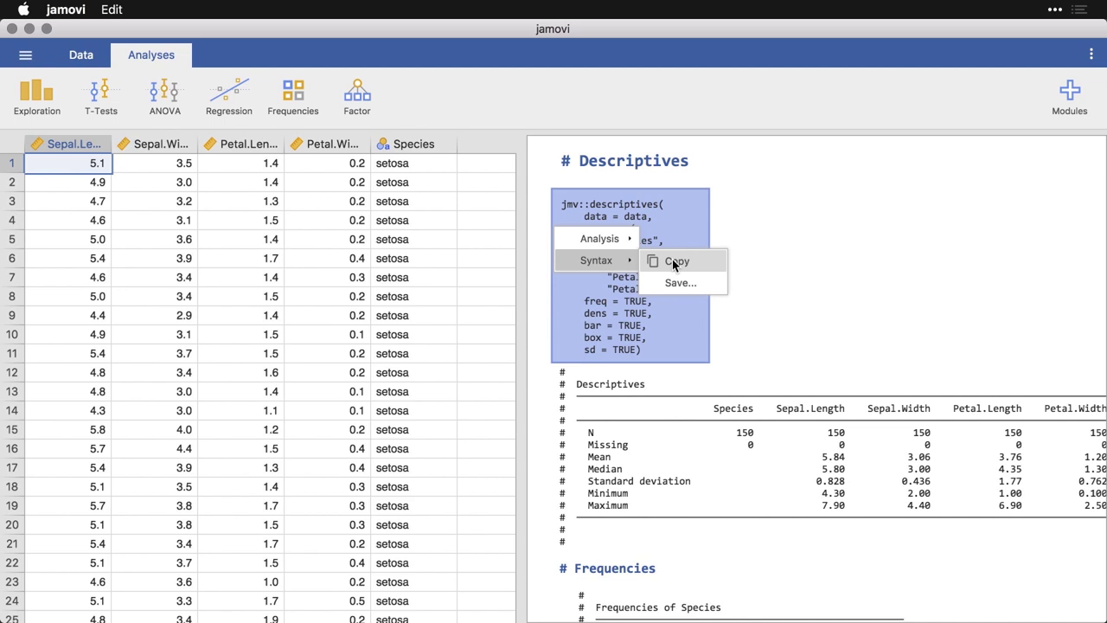
left_click(673, 262)
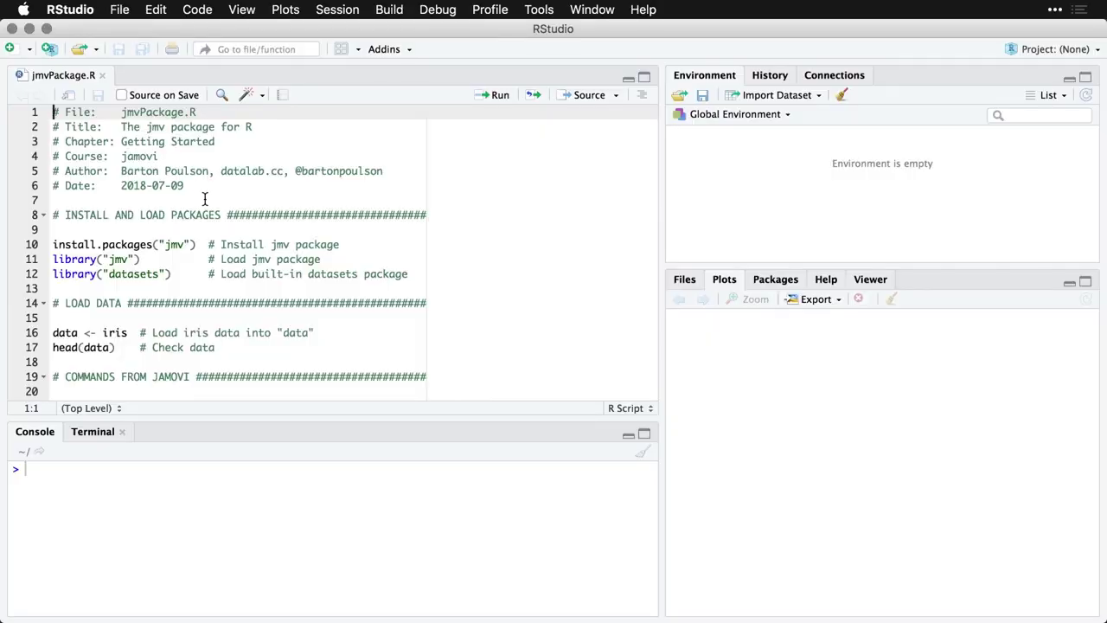
Run the library(jmv) and library("datasets") lines with Cmd+Enter in RStudio.
scroll(205, 200, "down", 1)
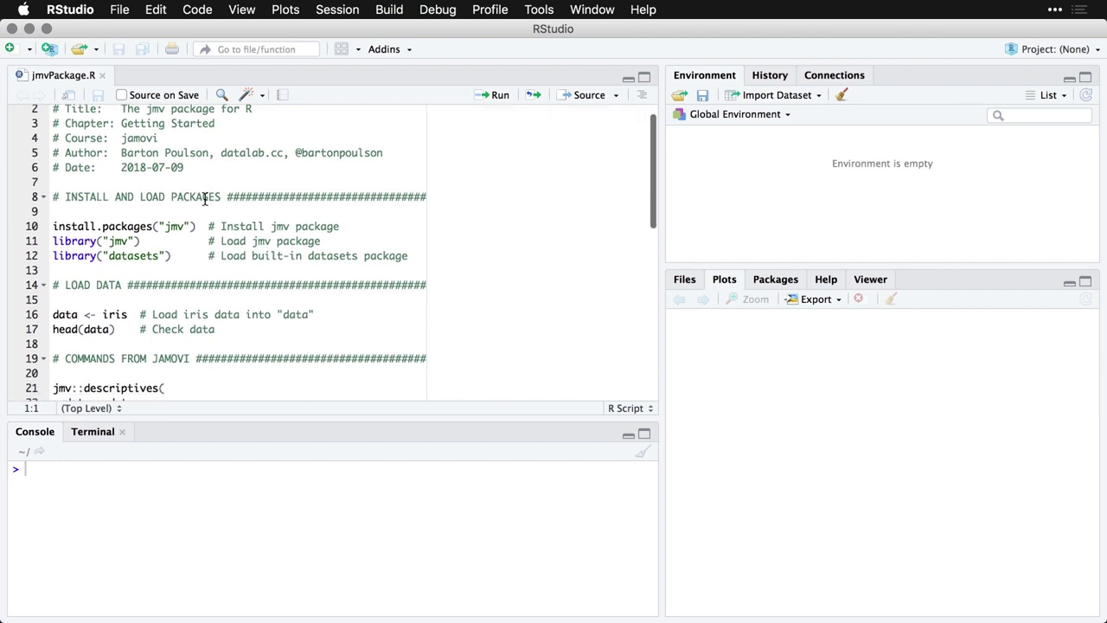
scroll(190, 197, "down", 3)
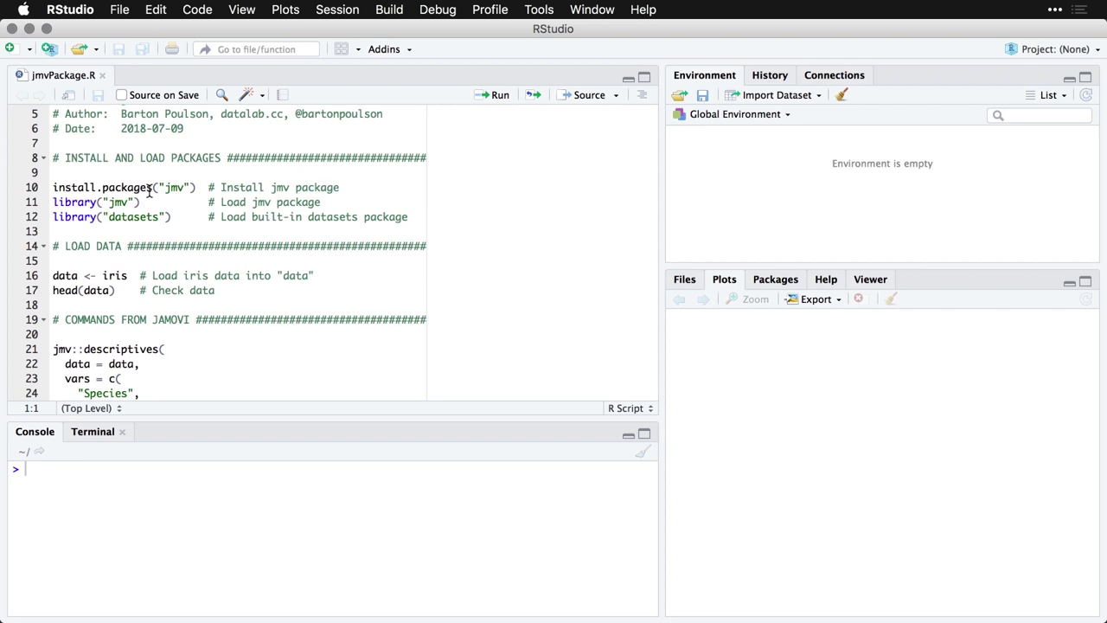
left_click(151, 202)
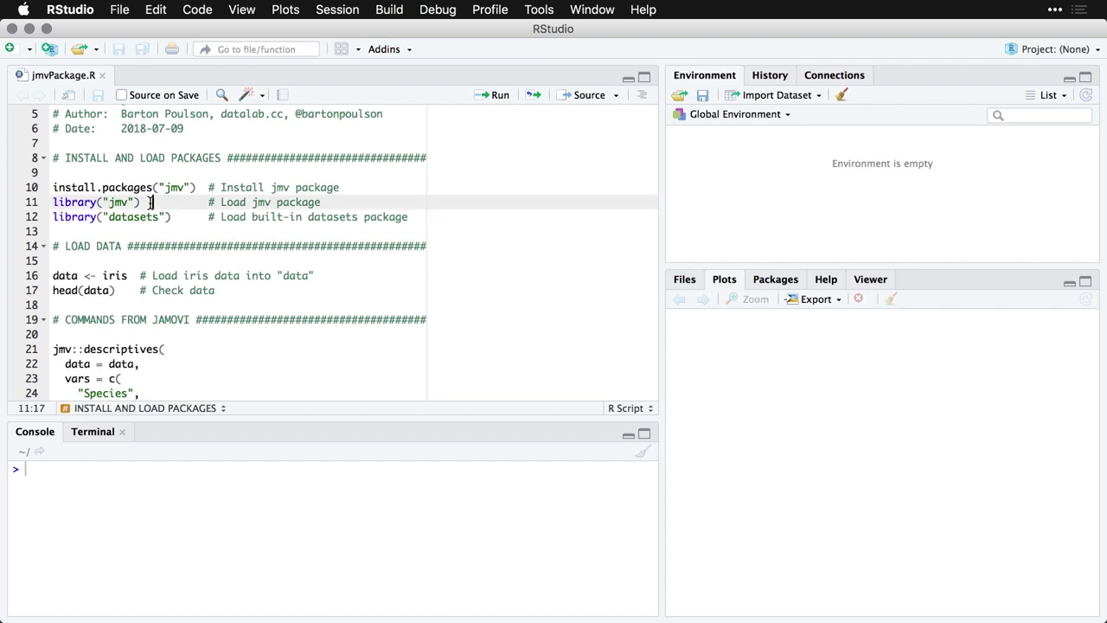
key("ctrl+Return")
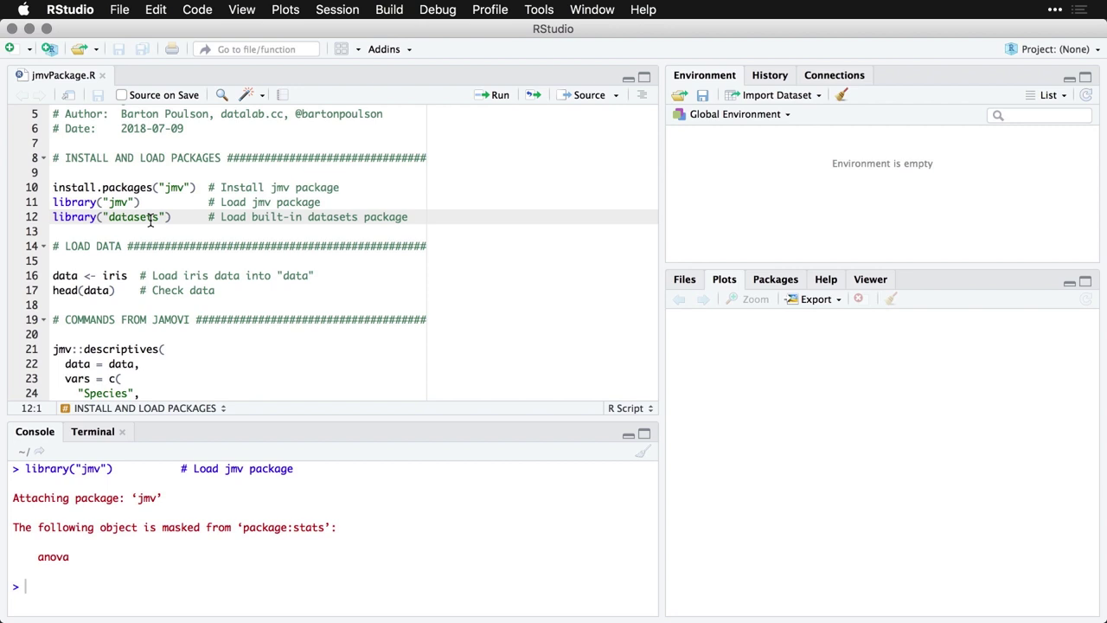
key("super+Return")
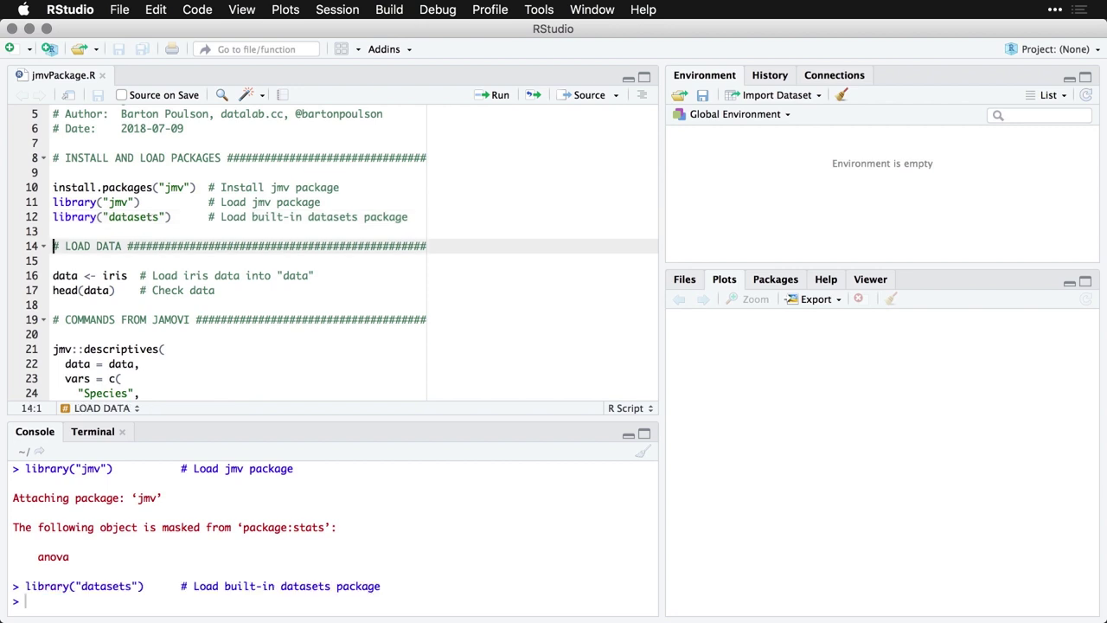
Scroll down to the data argument of the jmv::descriptives call.
scroll(289, 216, "down", 3)
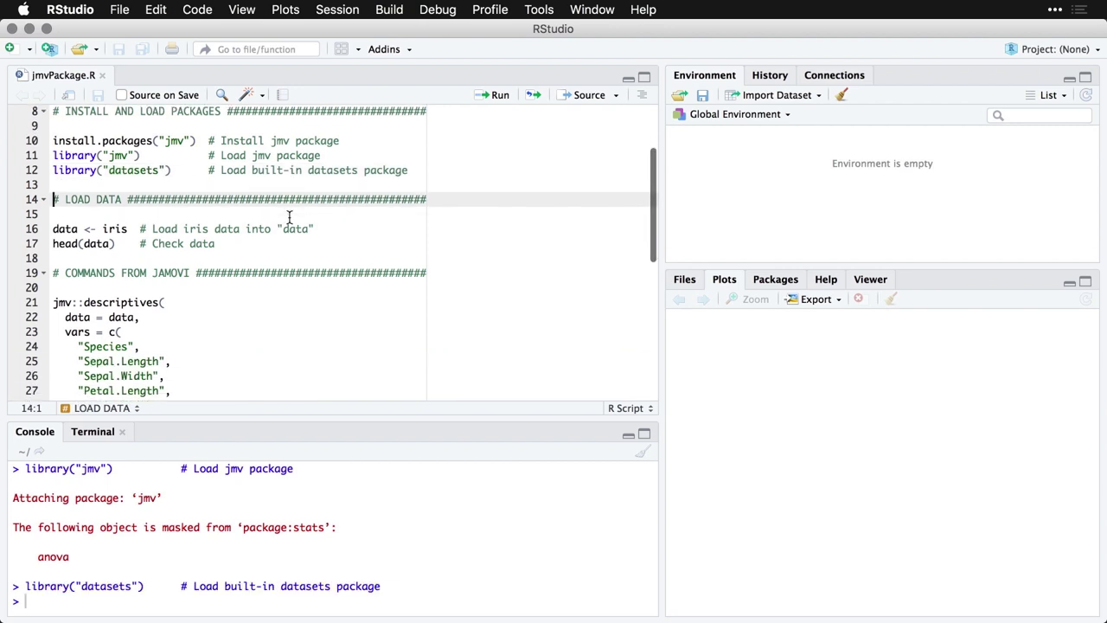
scroll(289, 217, "down", 3)
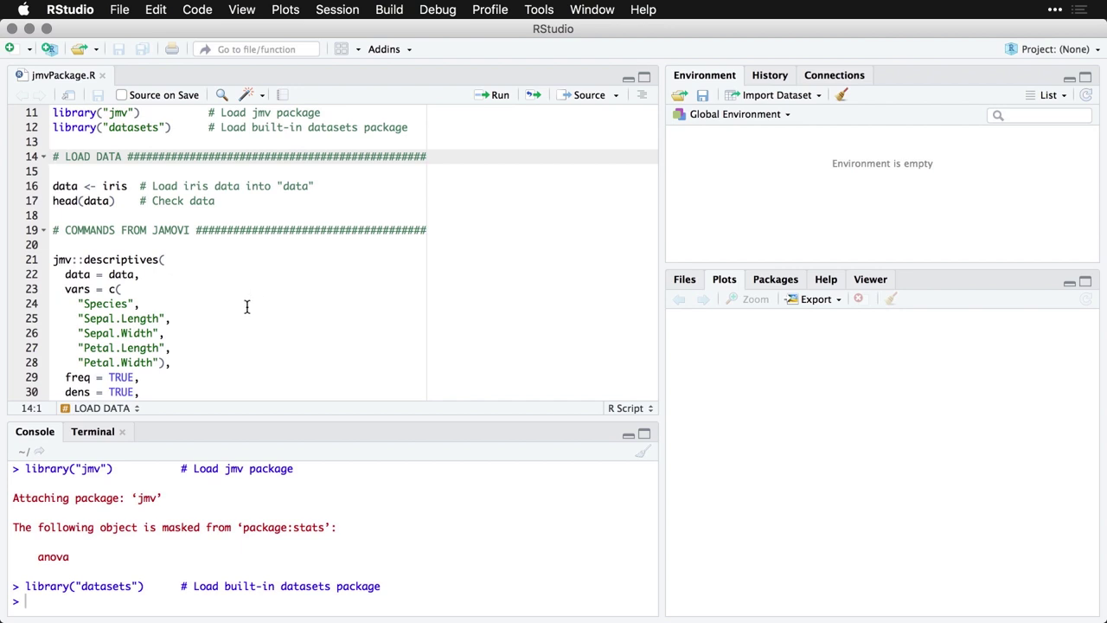
scroll(246, 307, "down", 3)
scroll(246, 307, "down", 2)
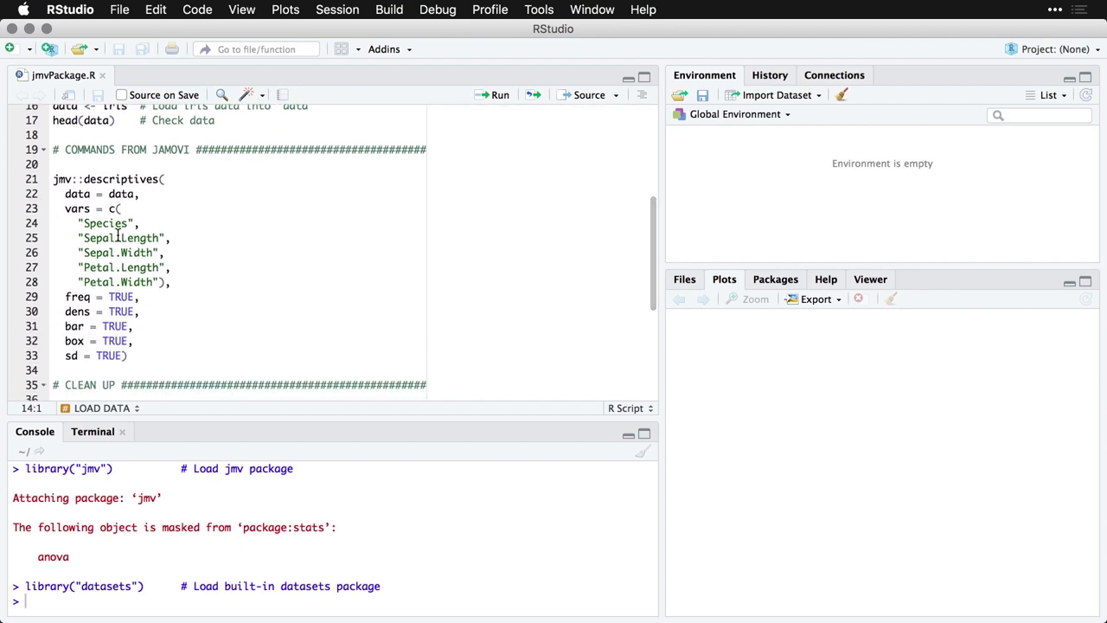
left_click(67, 194)
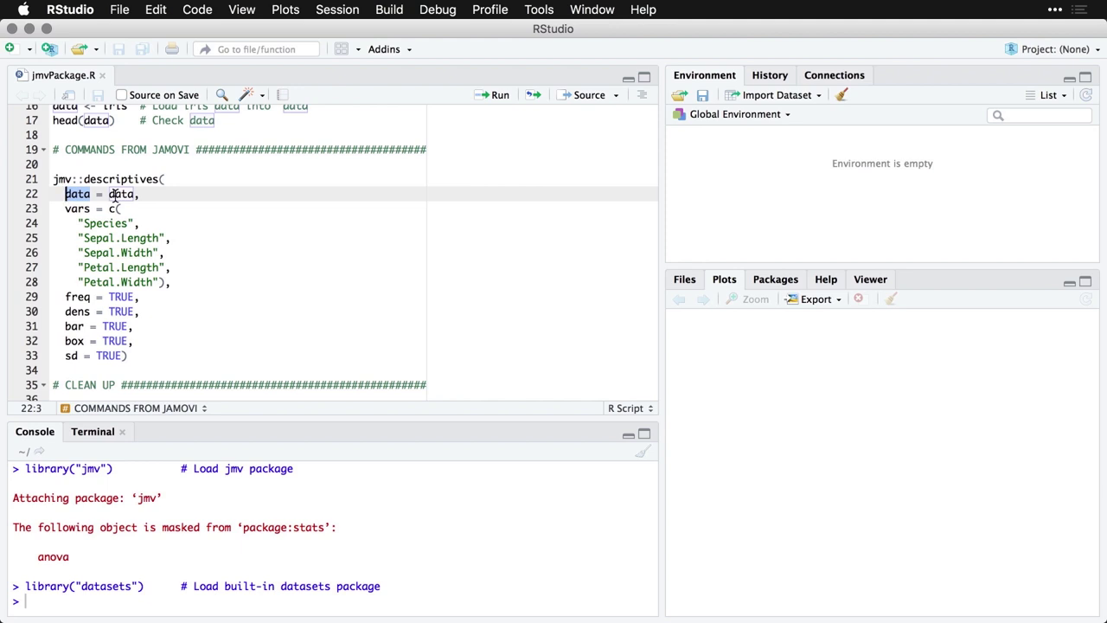
Run data <- iris and head(data) to store and preview the iris data.
scroll(112, 197, "up", 2)
scroll(112, 197, "up", 3)
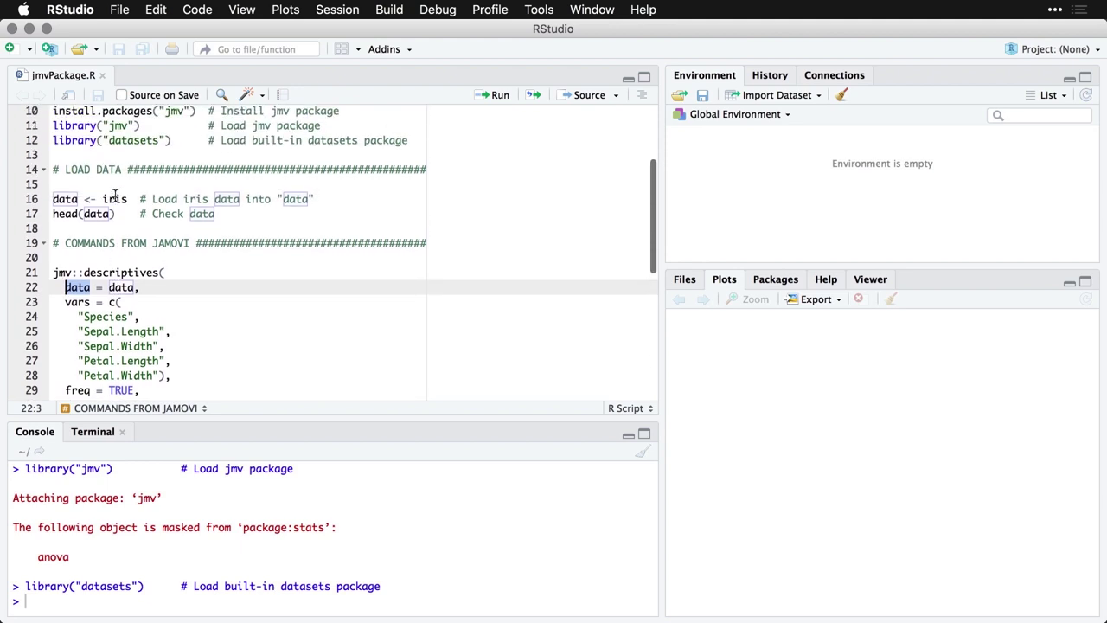
left_click(98, 198)
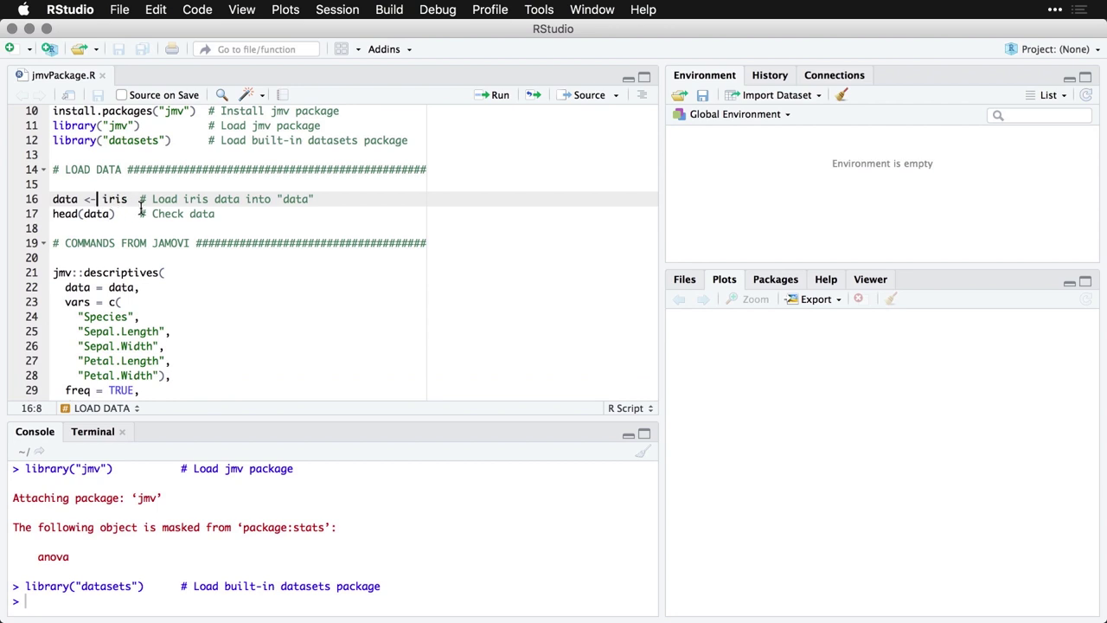
key("Right")
key("ctrl+Return")
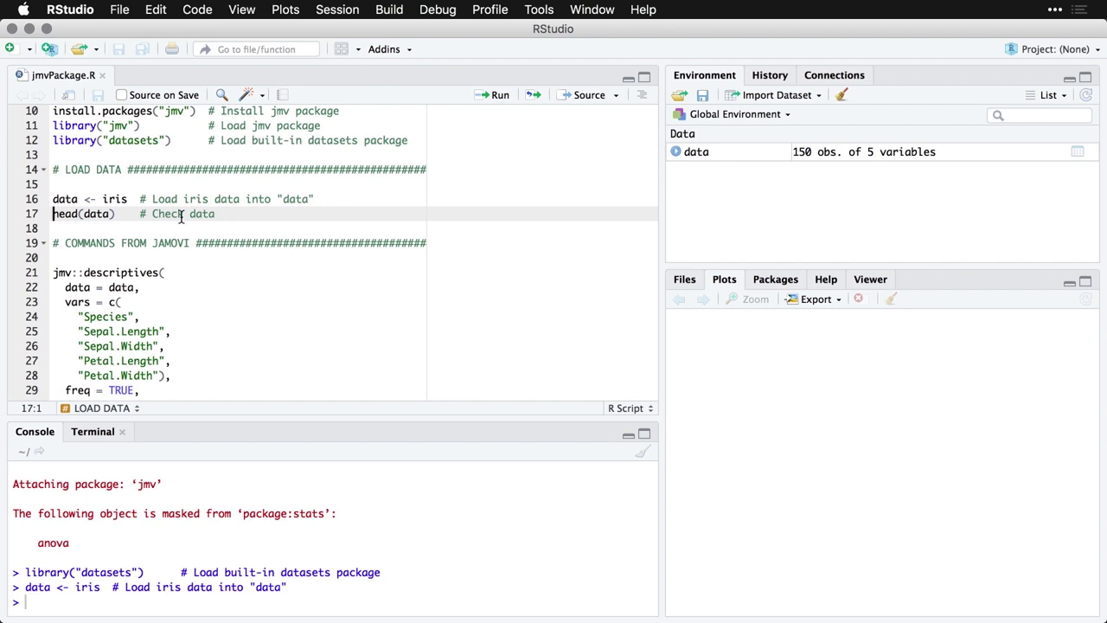
key("ctrl+Return")
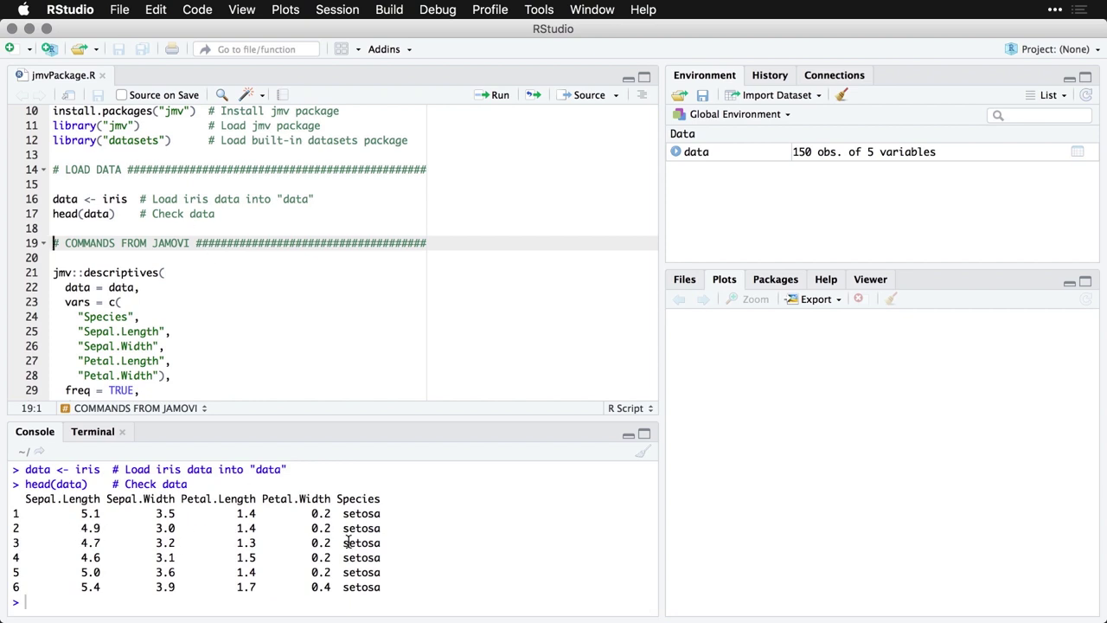
Run the full pasted jmv::descriptives(...) call, printing the Species frequency table and plots.
scroll(280, 346, "down", 5)
scroll(280, 345, "down", 2)
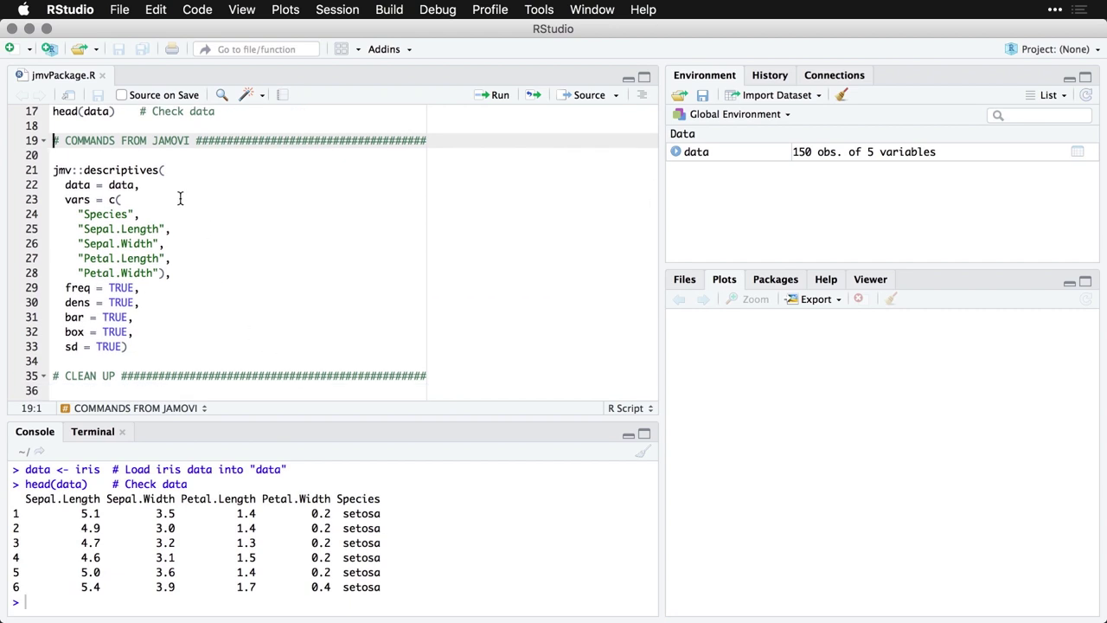
key("Down")
key("Down")
key("Down")
key("End")
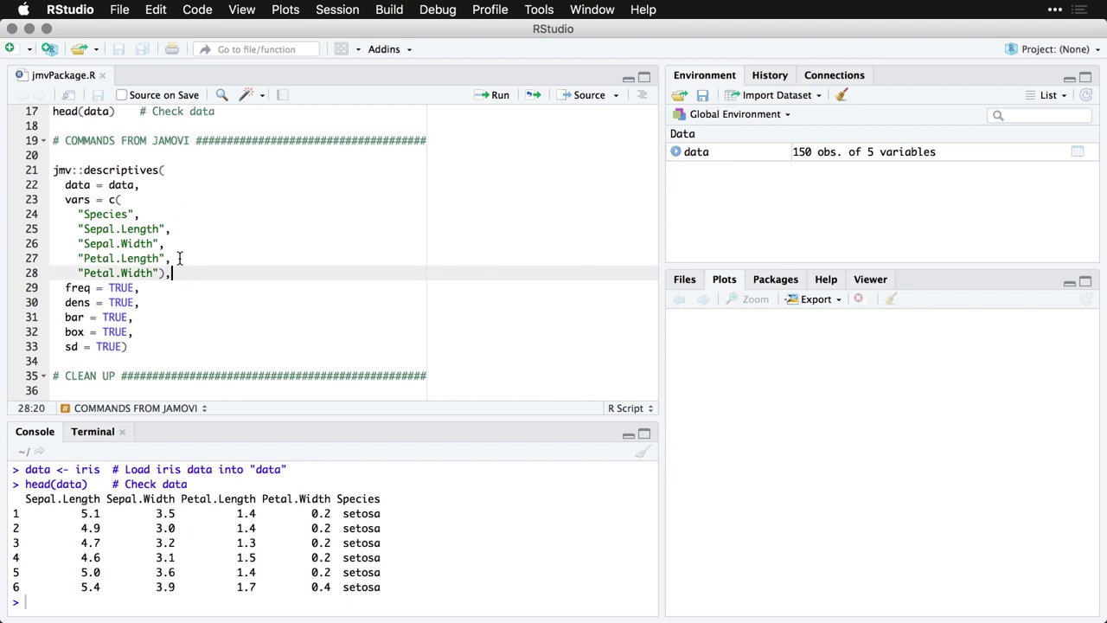
left_click(140, 345)
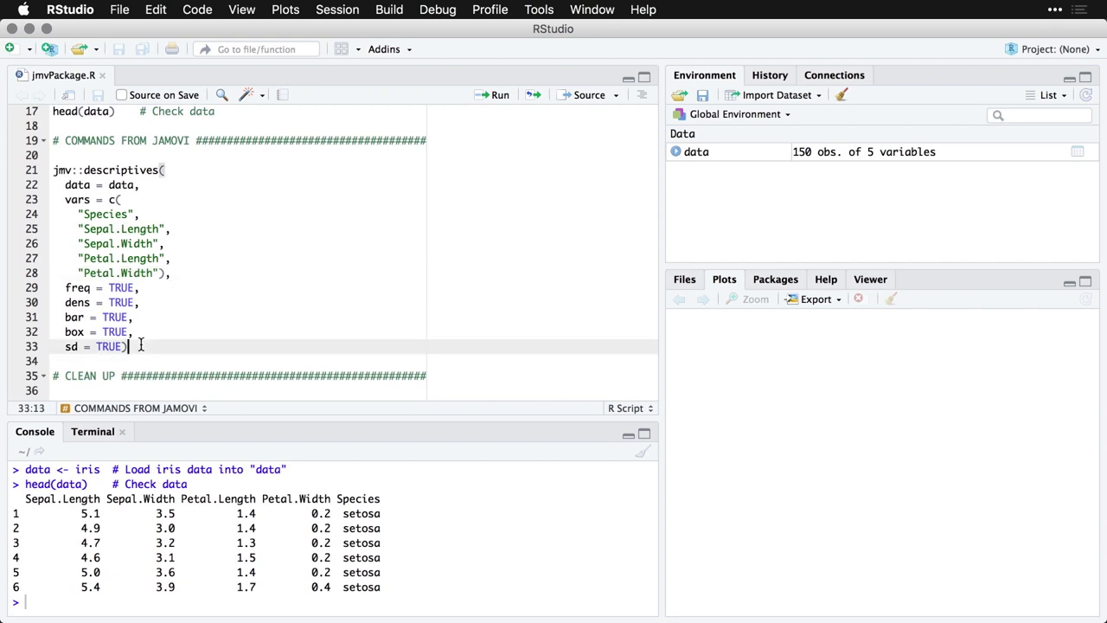
key("ctrl+Return")
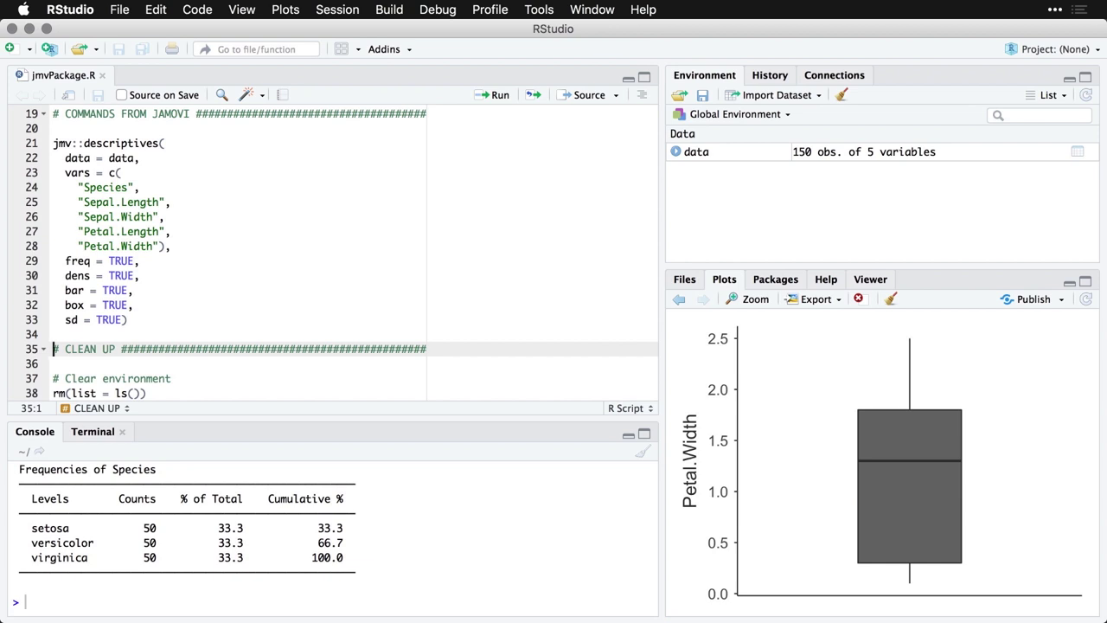
Maximize the Console pane, then page the plot history back to the Petal.Length density plot.
left_click(645, 435)
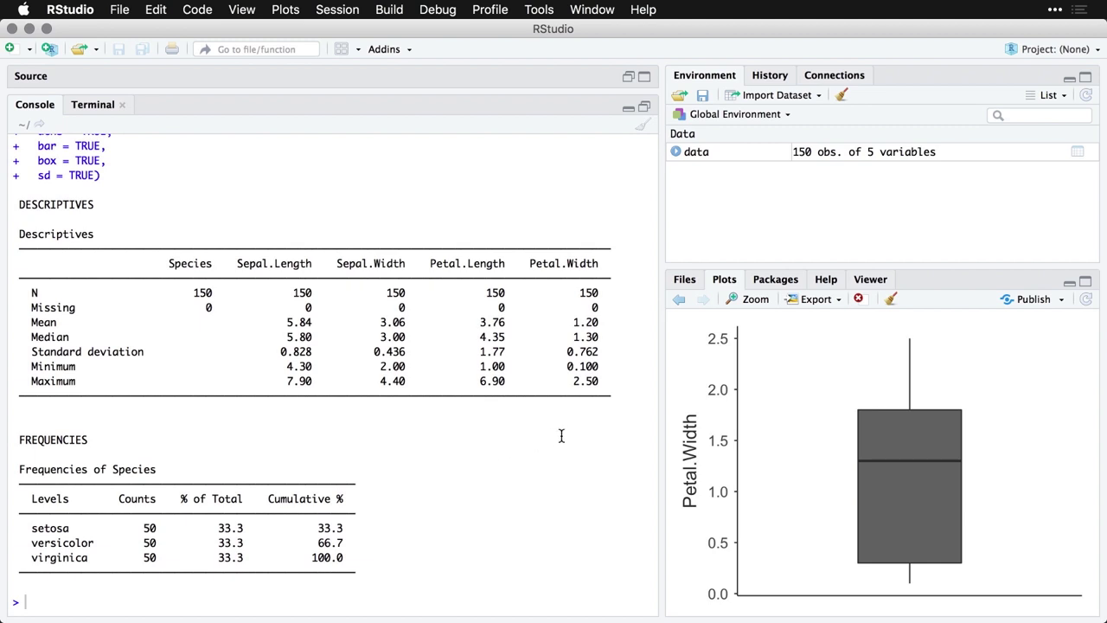
left_click(680, 302)
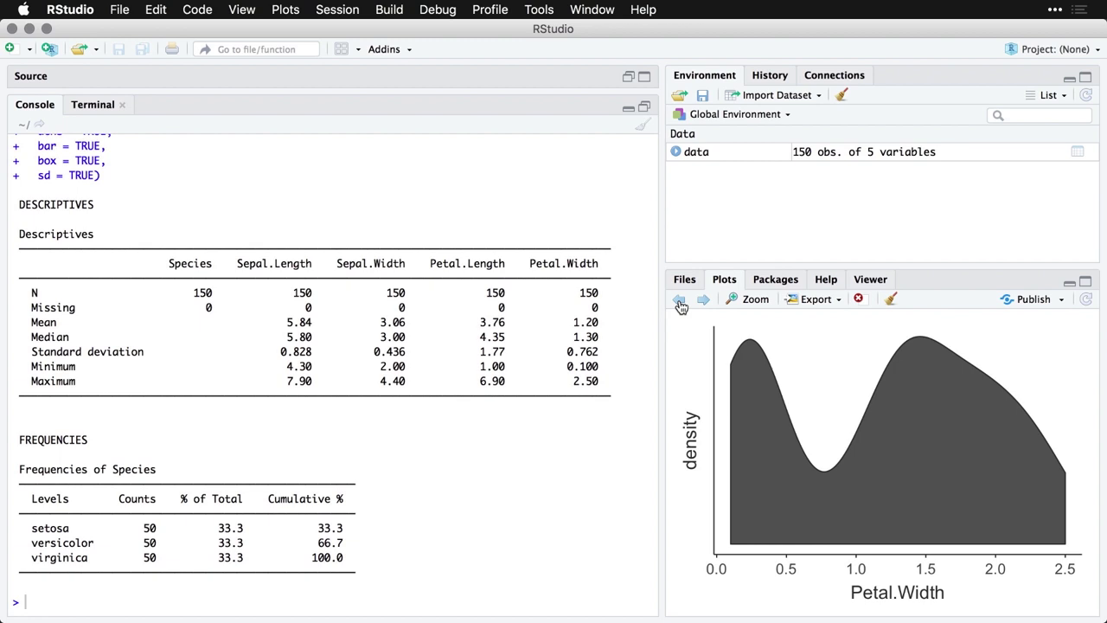
left_click(680, 302)
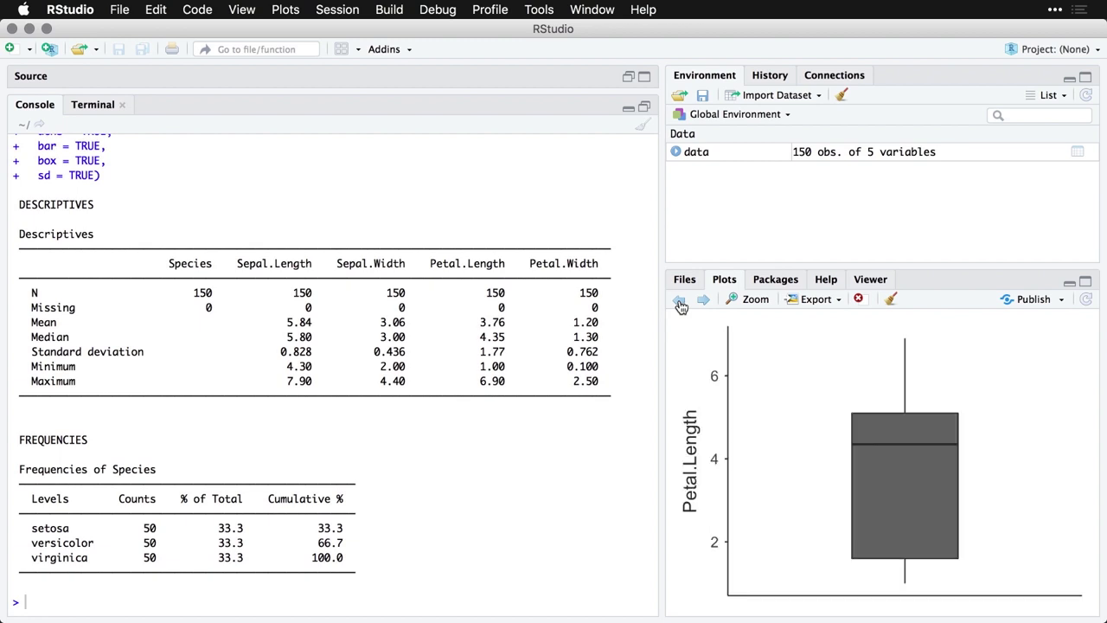
left_click(679, 301)
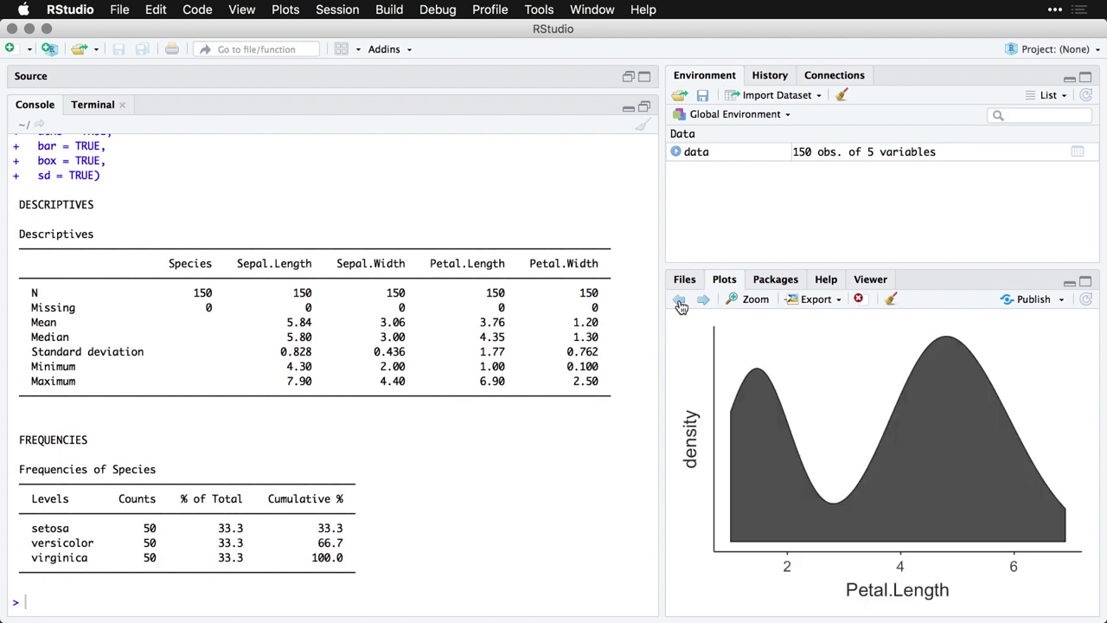